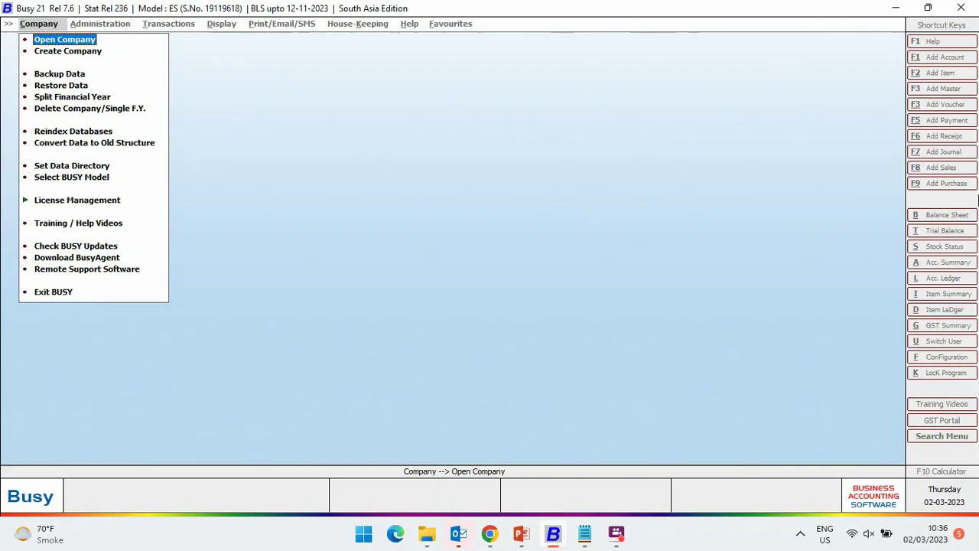
- Open the company 'BUSY Mobile App - Auto Cloud Sync' from the company list
key("Return")
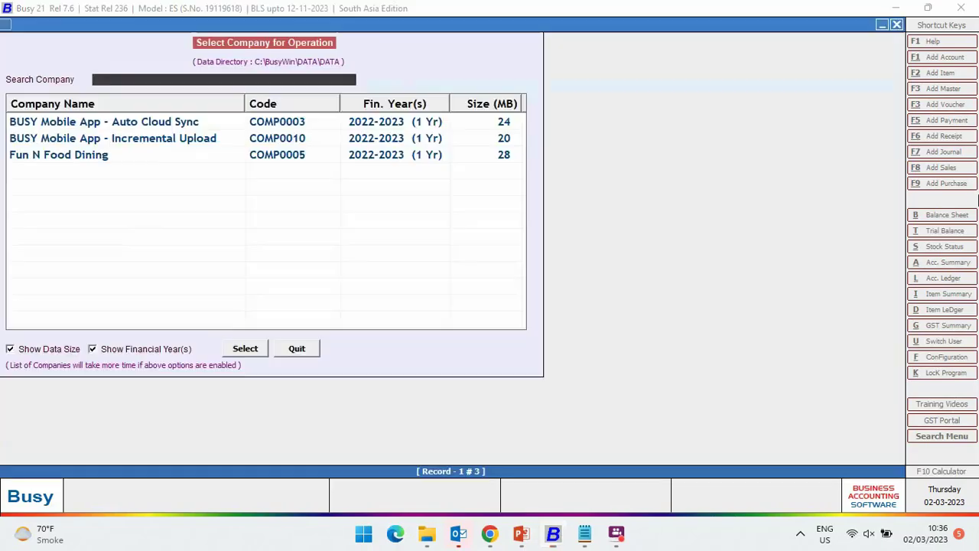
key("Down")
key("Down")
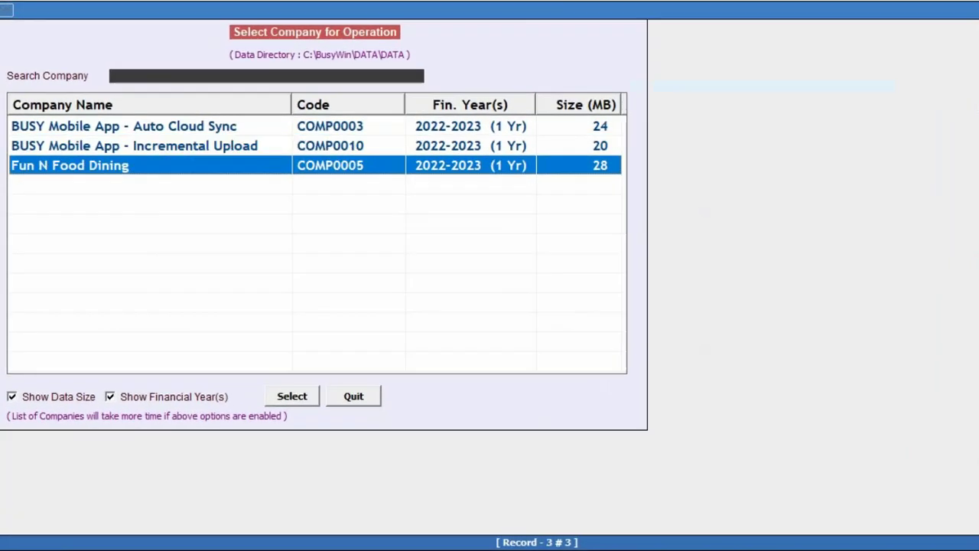
key("Up")
key("Up")
key("Down")
key("Down")
key("Up")
key("Up")
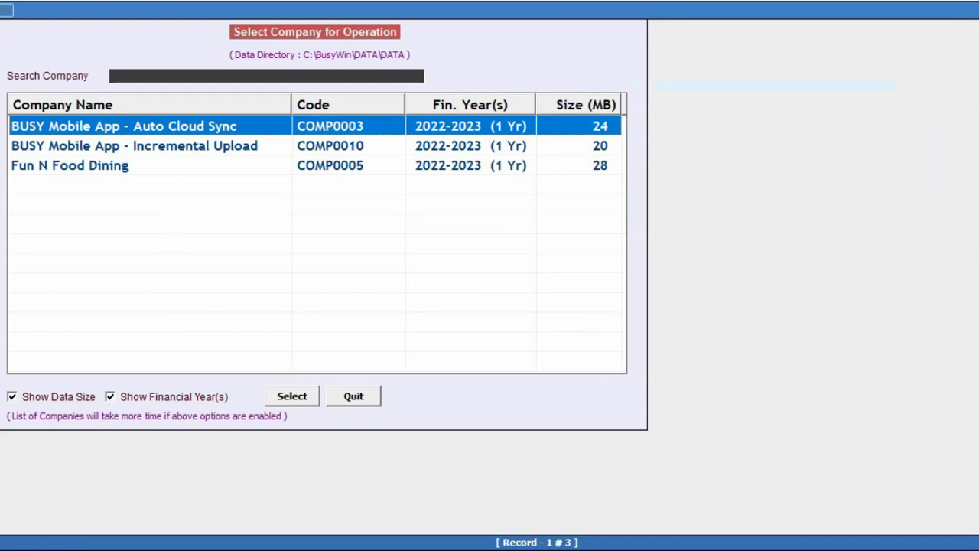
key("Return")
- Log in to the company with the user name and password
type("busy")
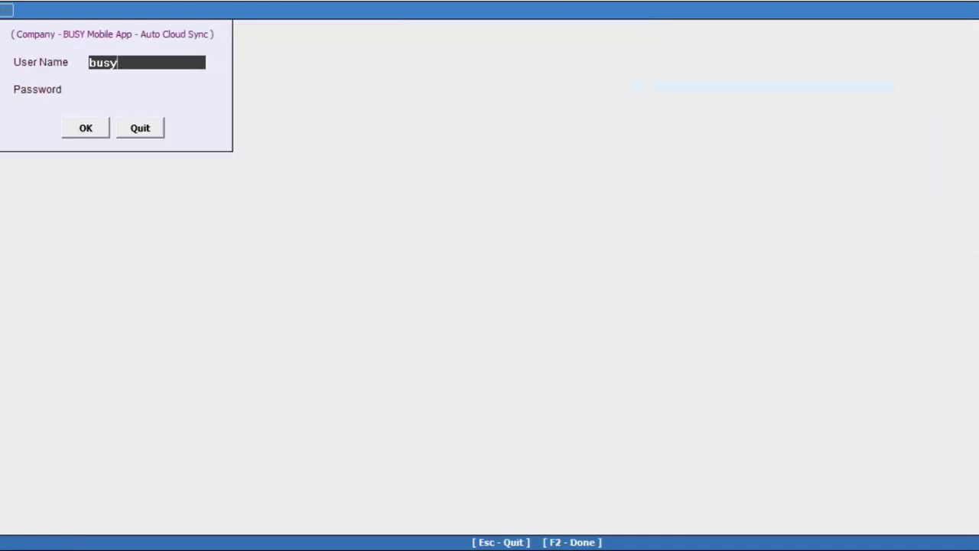
key("Return")
type("123")
key("Return")
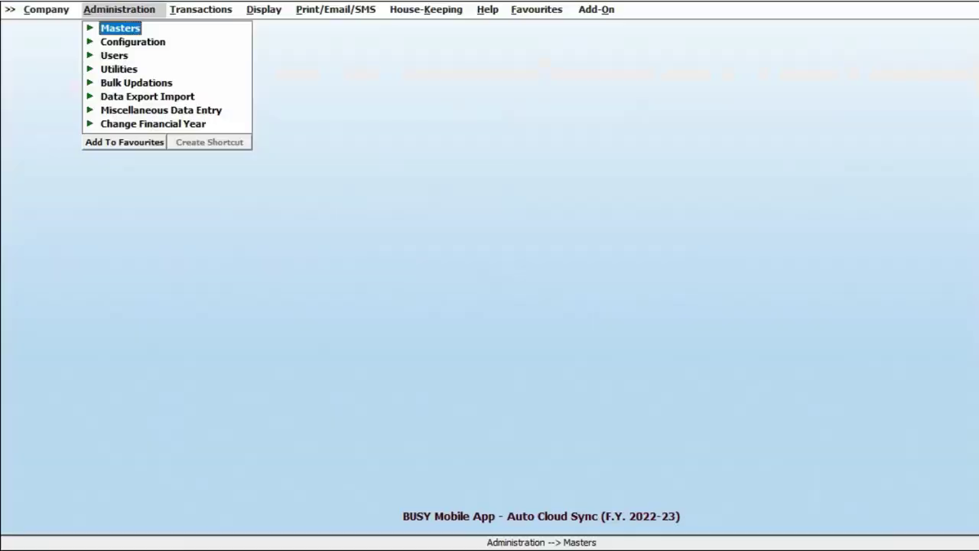
- Enable BDEP in the General features configuration, keep Through Cloud Sync, and save
key("Down")
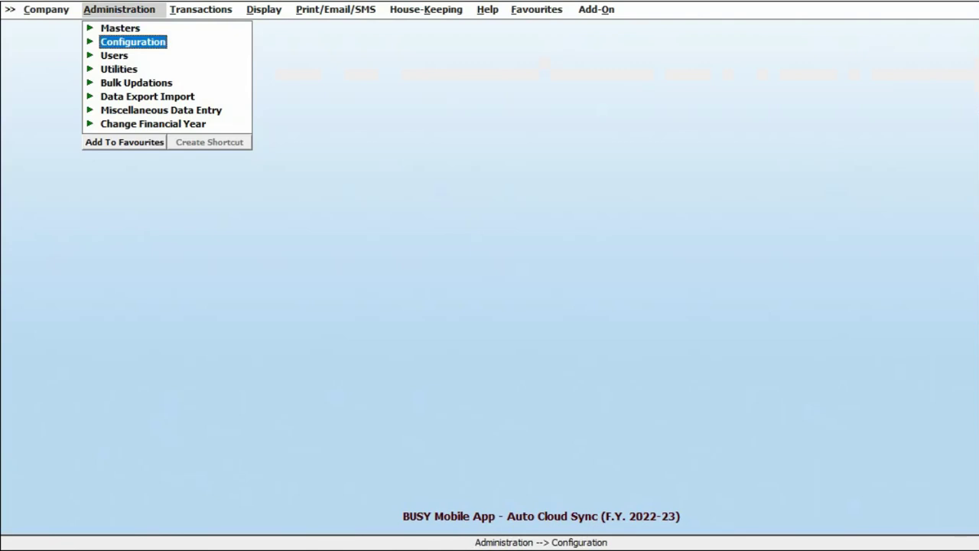
key("Return")
key("Return")
key("Down")
key("Down")
key("Return")
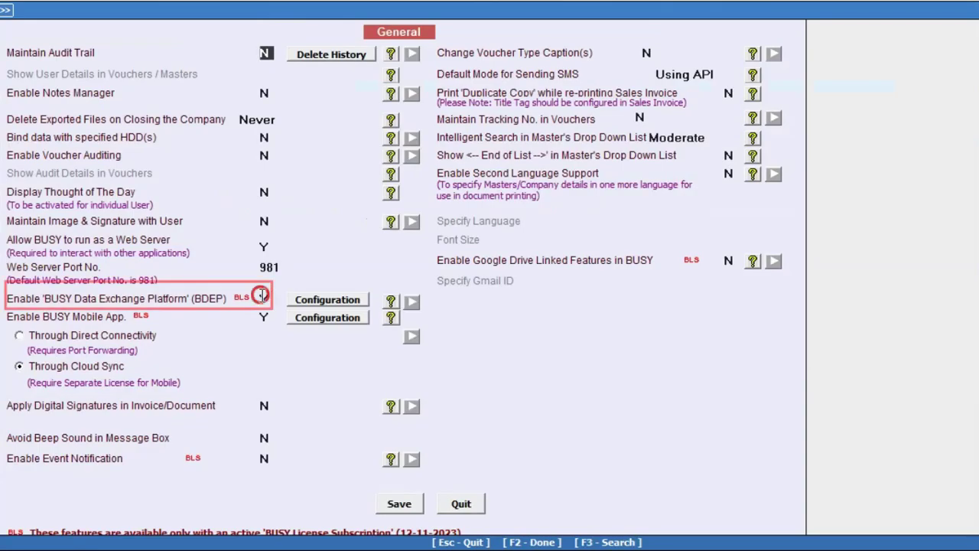
left_click(310, 300)
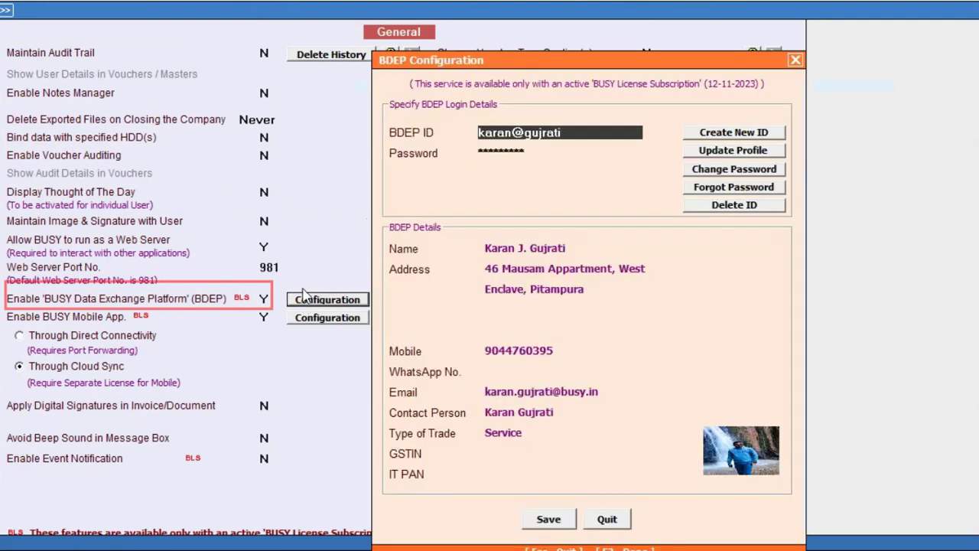
left_click(607, 519)
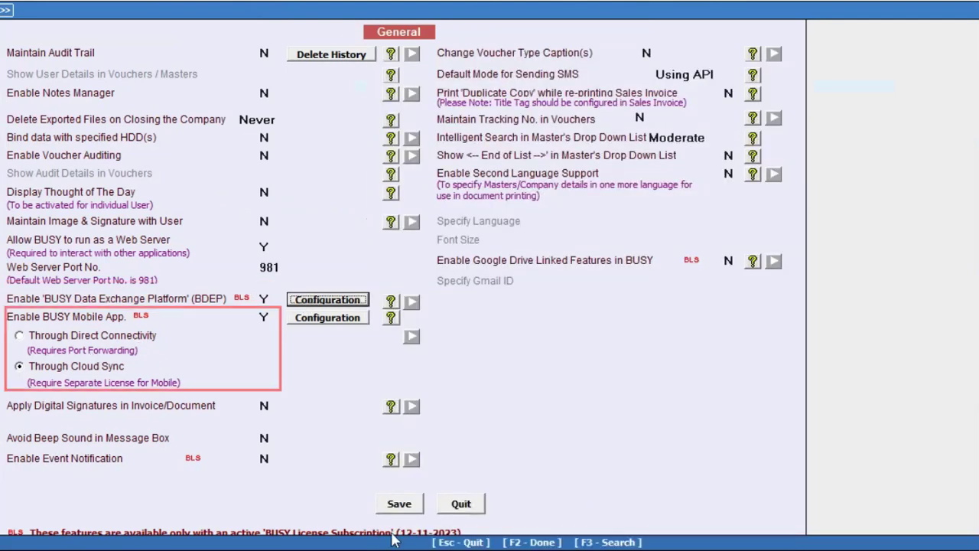
left_click(402, 508)
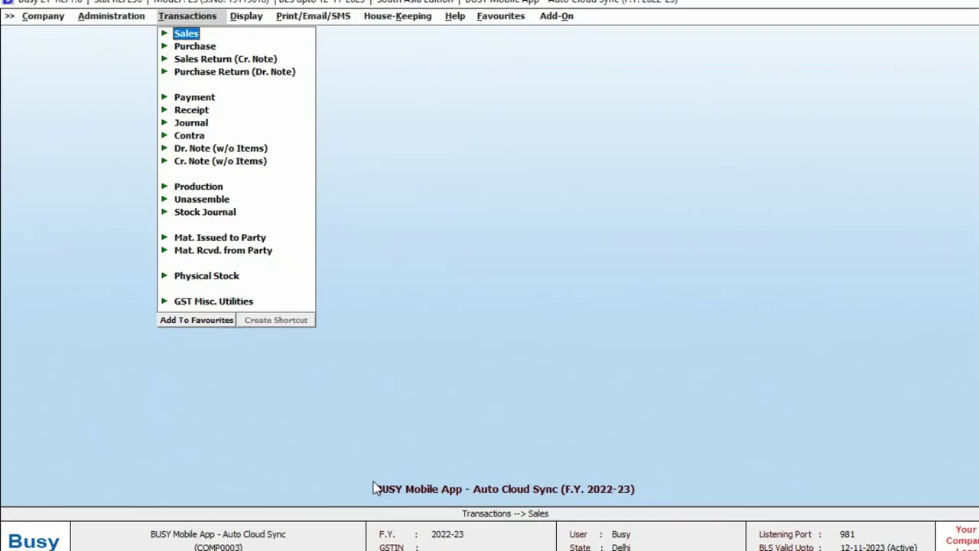
- Add a Cash sales voucher for 10 BUSY 21 at 15000 each
key("Return")
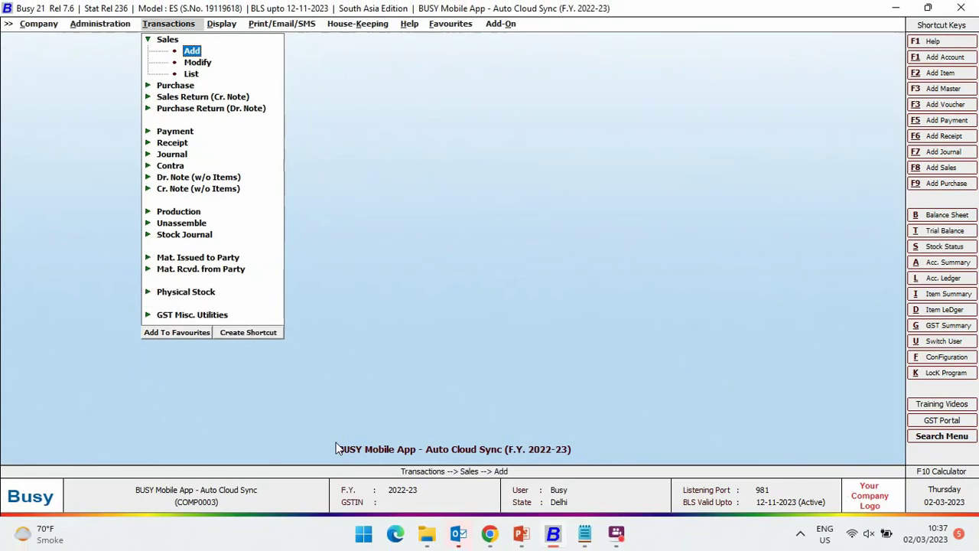
key("Return")
key("Return")
key("Return")
key("Down")
key("Return")
key("Return")
key("Return")
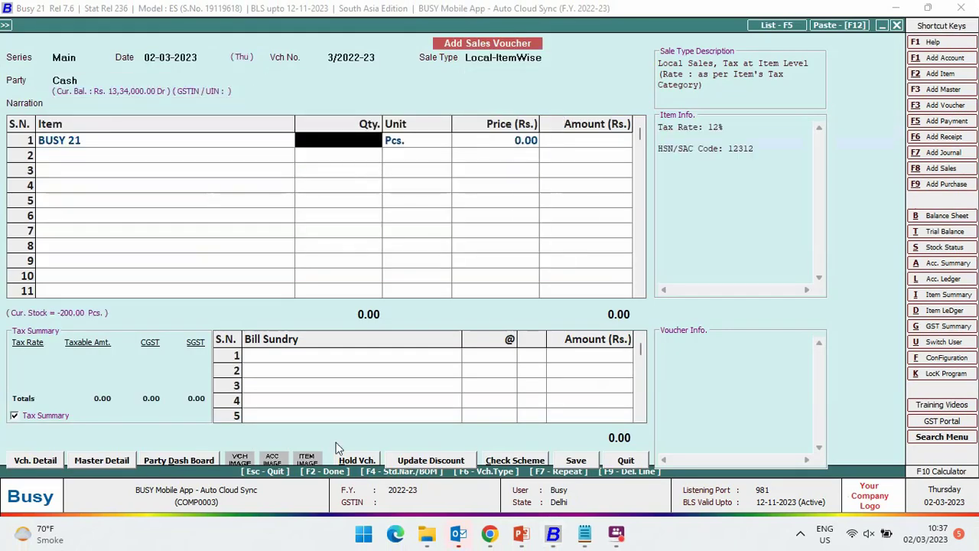
type("10")
key("Return")
type("15000")
key("Return")
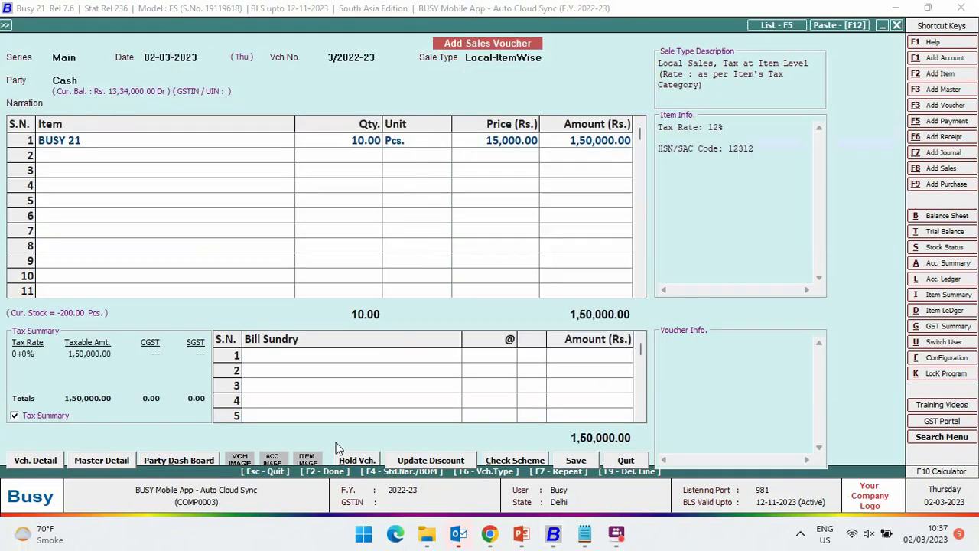
key("Return")
- Save the 1,68,000.00 sales voucher and return to the company selection list
key("Return")
key("Return")
key("Return")
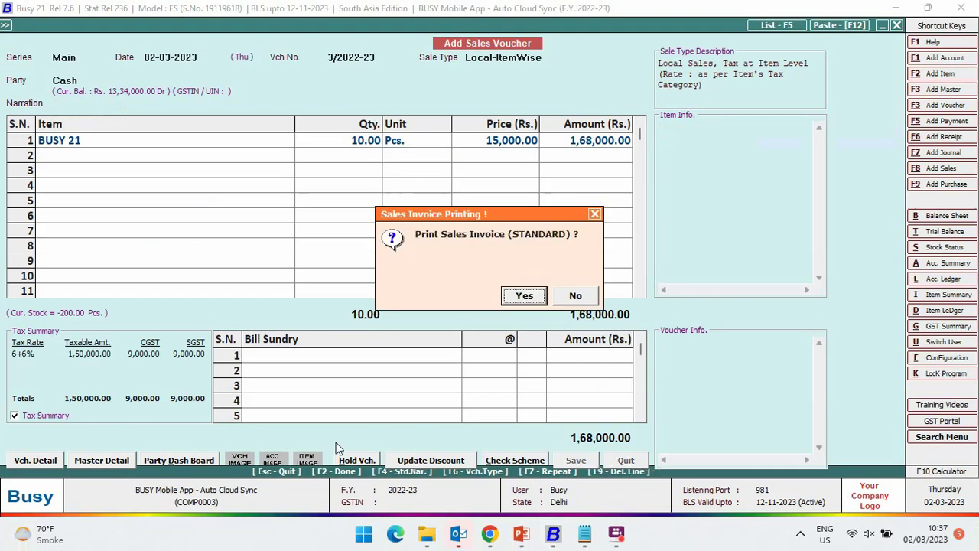
key("Escape")
key("Escape")
key("Return")
key("Down")
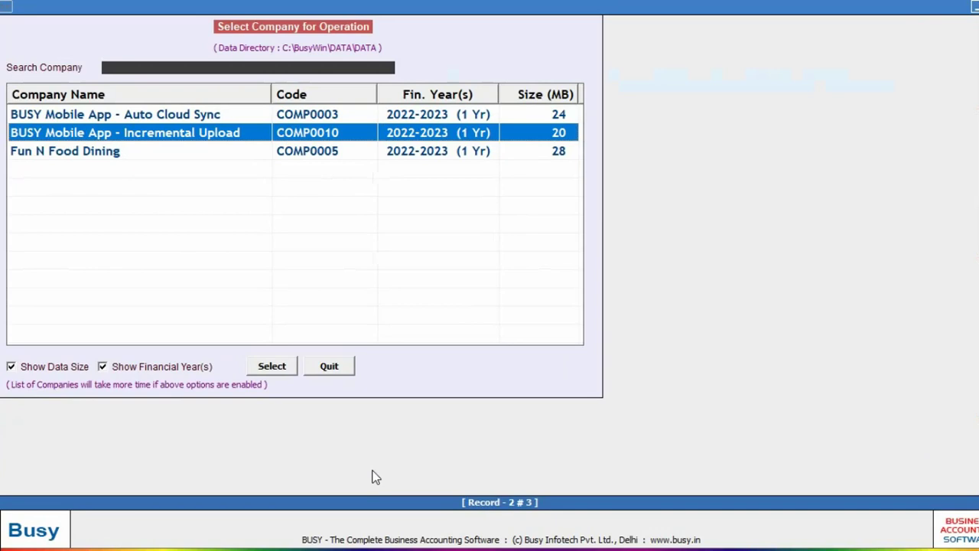
- Leave the company list and move to the Download BusyAgent option
key("Down")
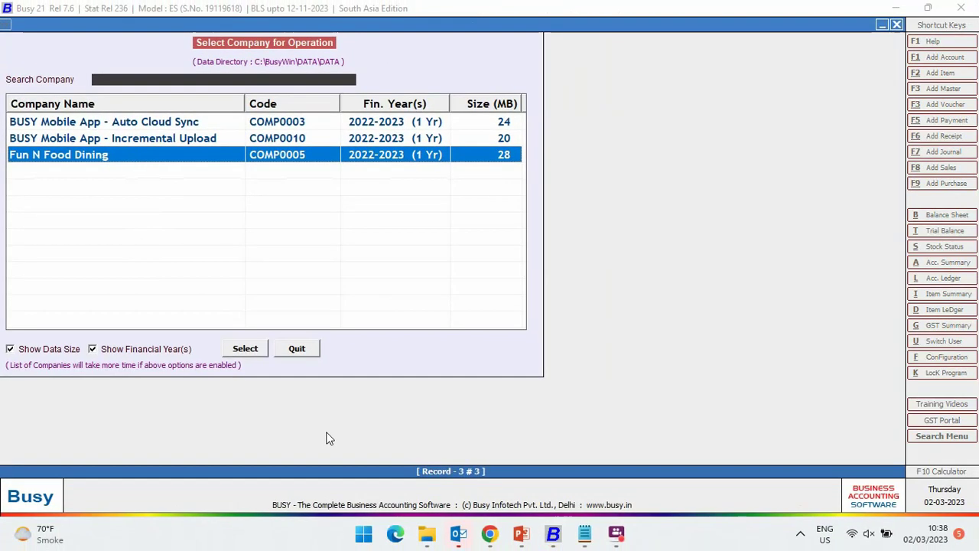
key("Escape")
key("Down")
key("Down")
key("Down")
key("Down")
key("Down")
key("Down")
key("Down")
key("Down")
key("Down")
key("Down")
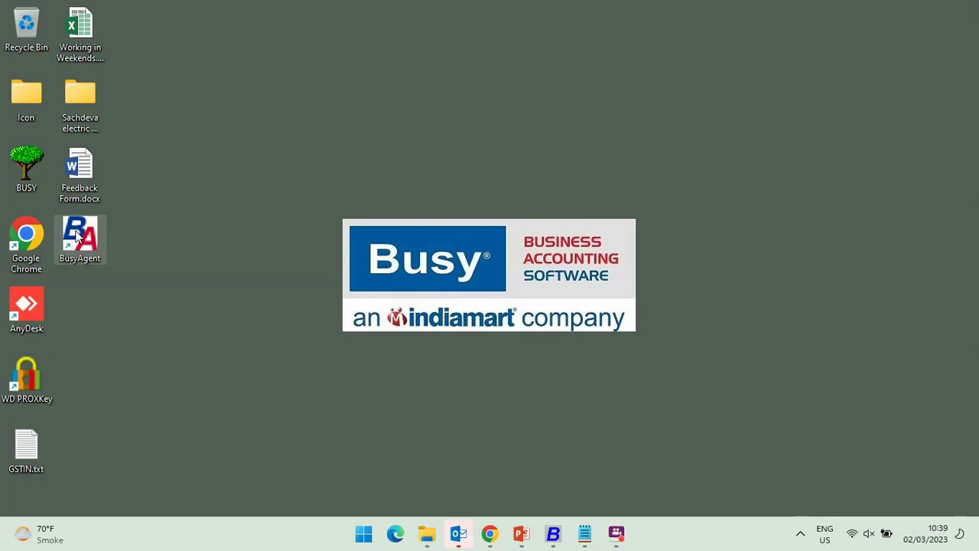
- Launch BusyAgent and save its general configuration with data directory C:\BusyWin\DATA\data
double_click(270, 311)
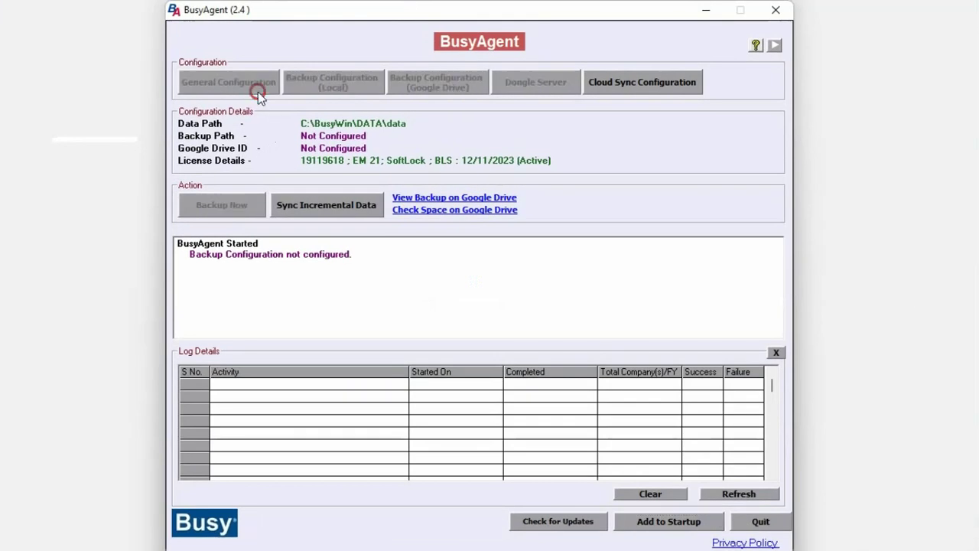
left_click(257, 85)
left_click(490, 114)
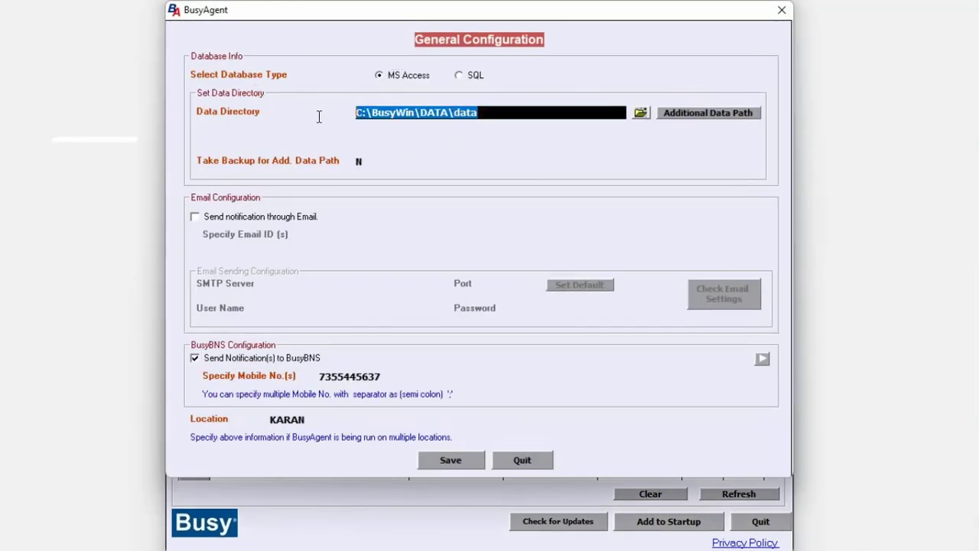
left_click(447, 459)
left_click(518, 329)
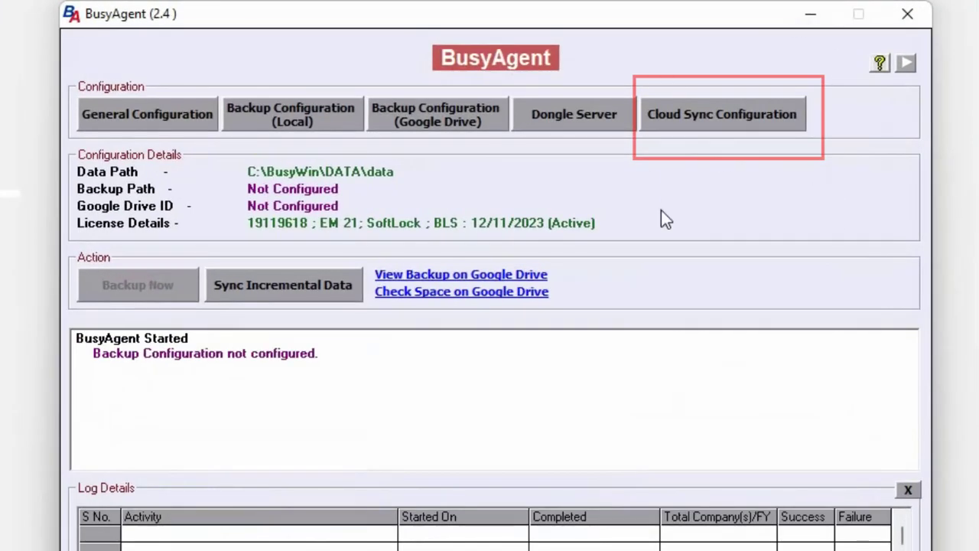
- Set Enable Automatic Incremental Sync to Y with a 10-minute interval and save
left_click(727, 118)
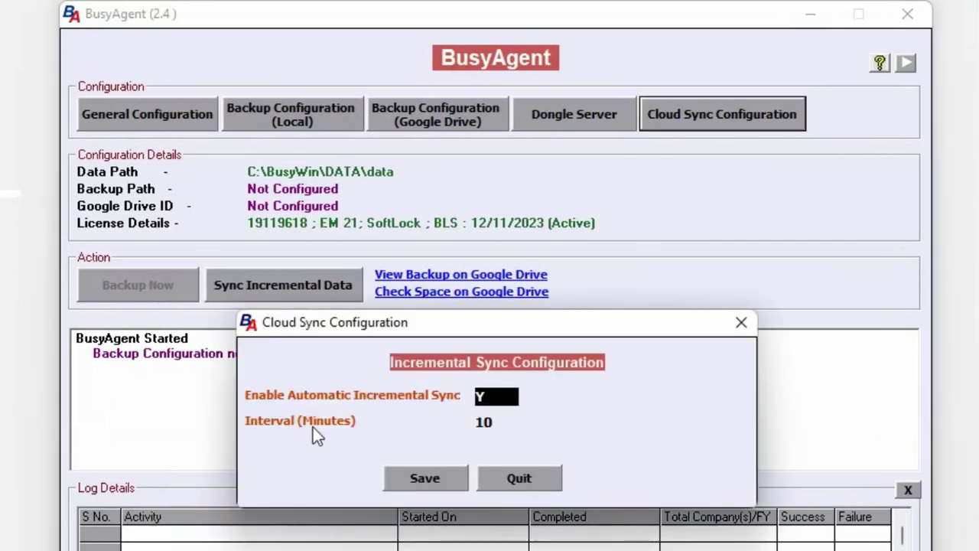
double_click(495, 396)
left_click(510, 423)
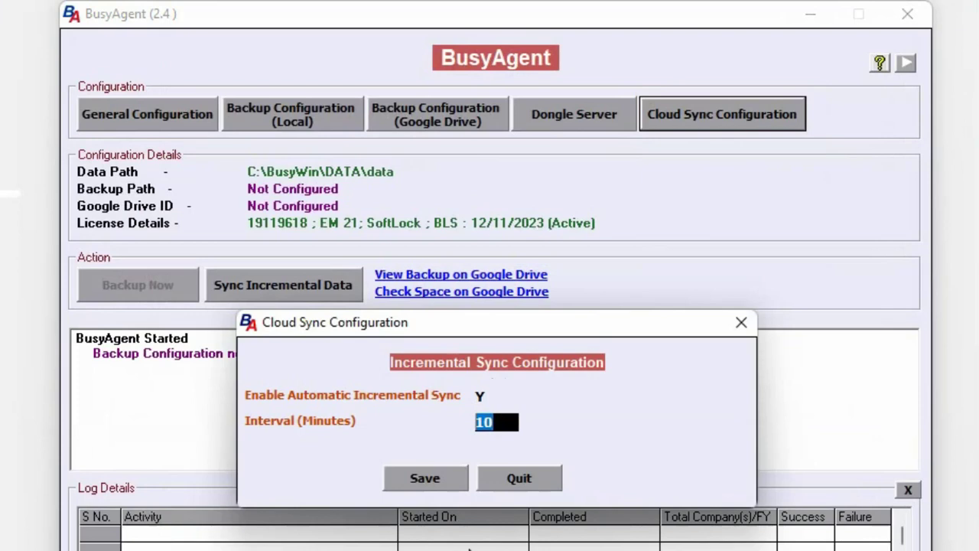
left_click(413, 481)
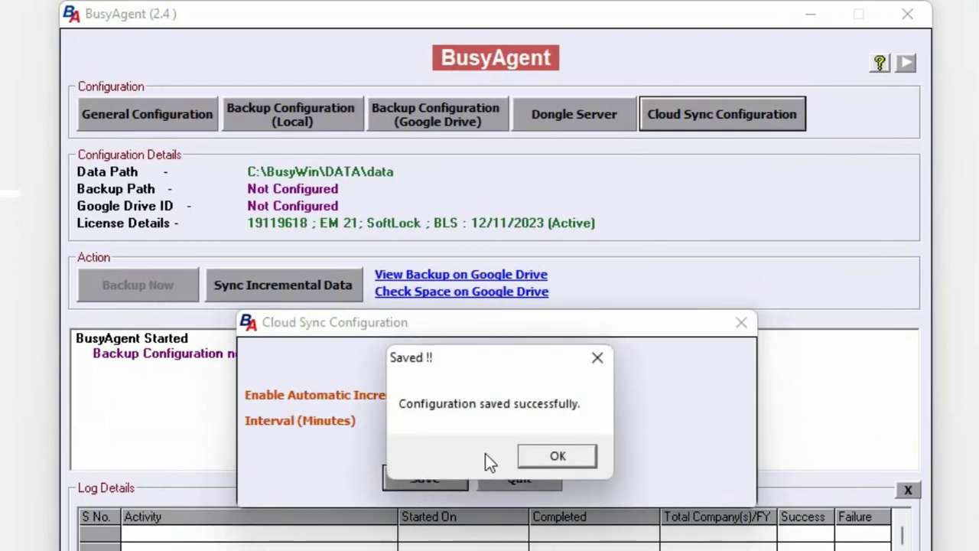
left_click(566, 456)
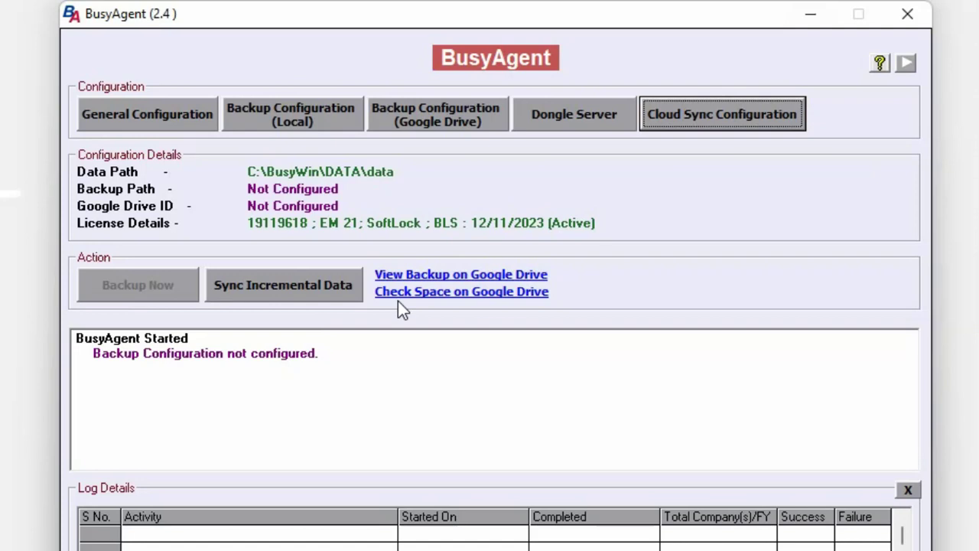
- Run incremental sync twice, uploading 2/2 vouchers, then finding no new data
left_click(283, 284)
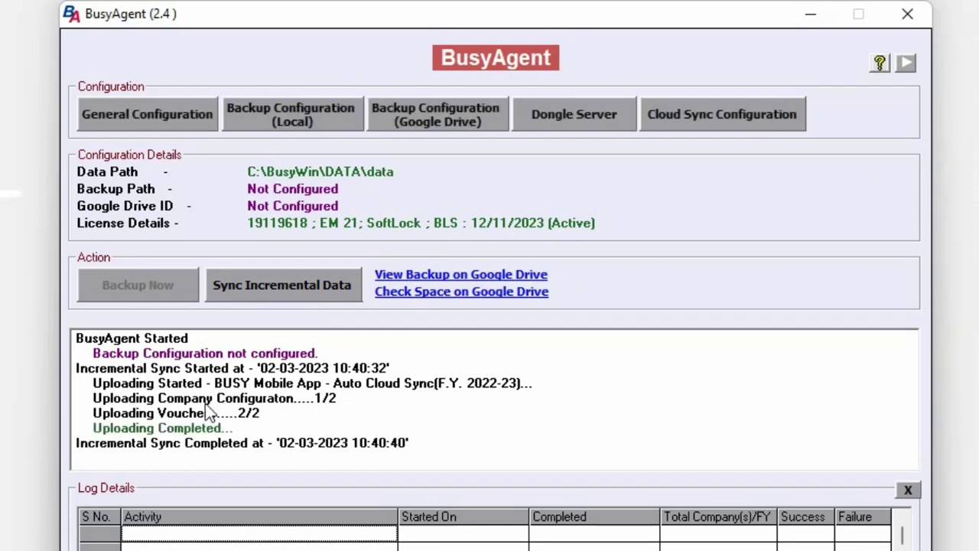
left_click(324, 284)
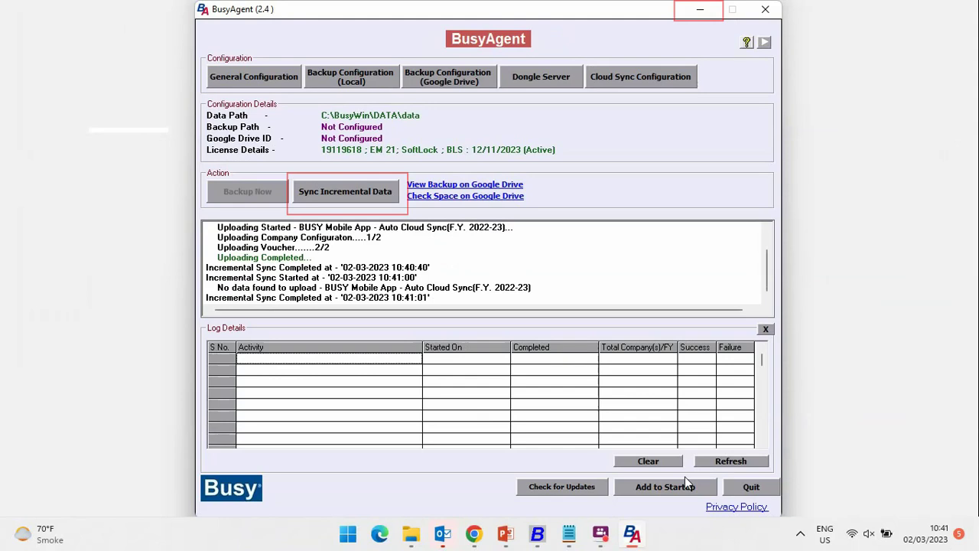
- Add BusyAgent to Windows startup and minimise it to run in the background
left_click(680, 487)
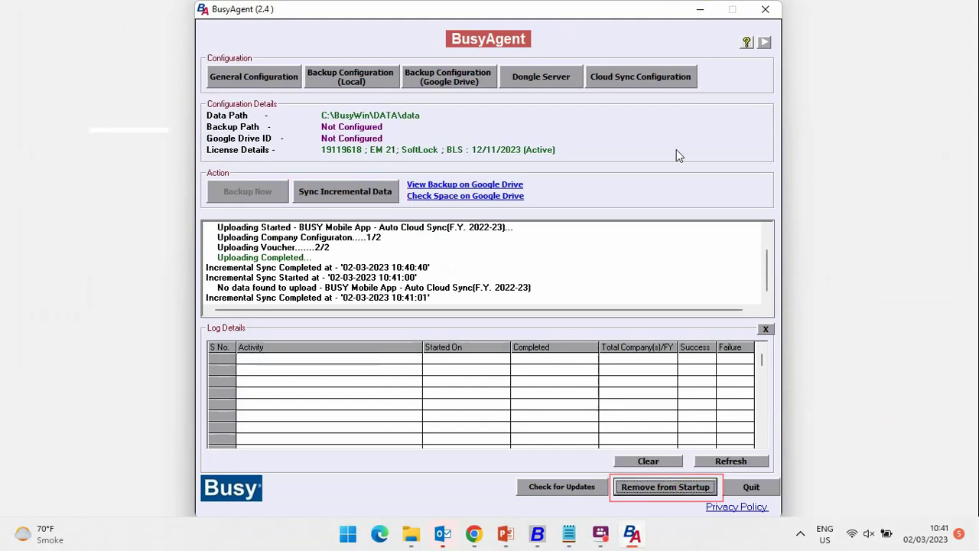
left_click(700, 11)
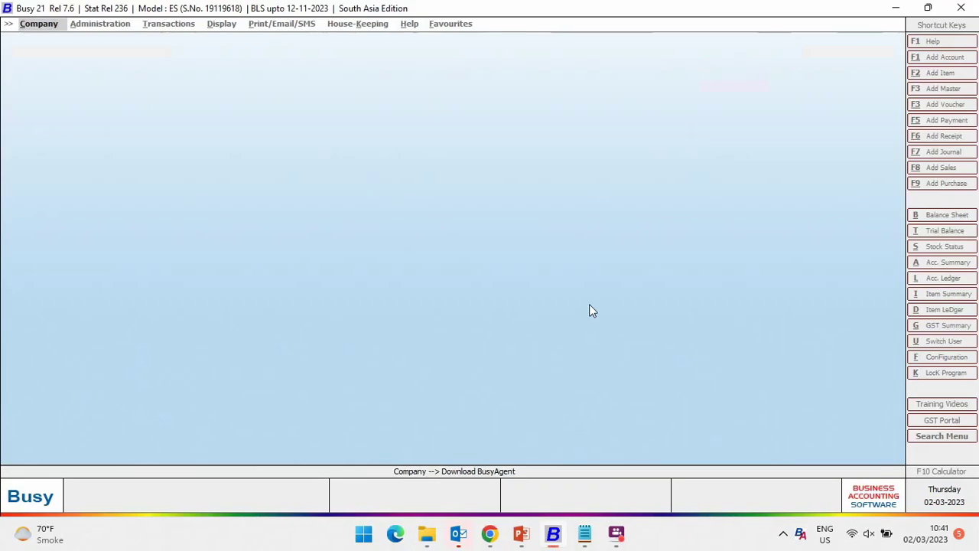